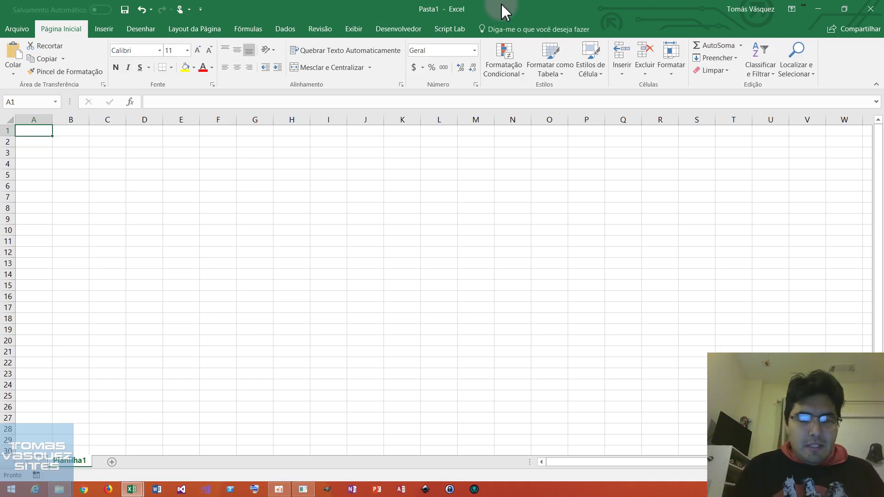
- Step the active cell diagonally from A1 through D5 and F7 down to H9
{"action": "key", "text": "Down"}
{"action": "key", "text": "Down"}
{"action": "key", "text": "Down"}
{"action": "key", "text": "Right"}
{"action": "key", "text": "Right"}
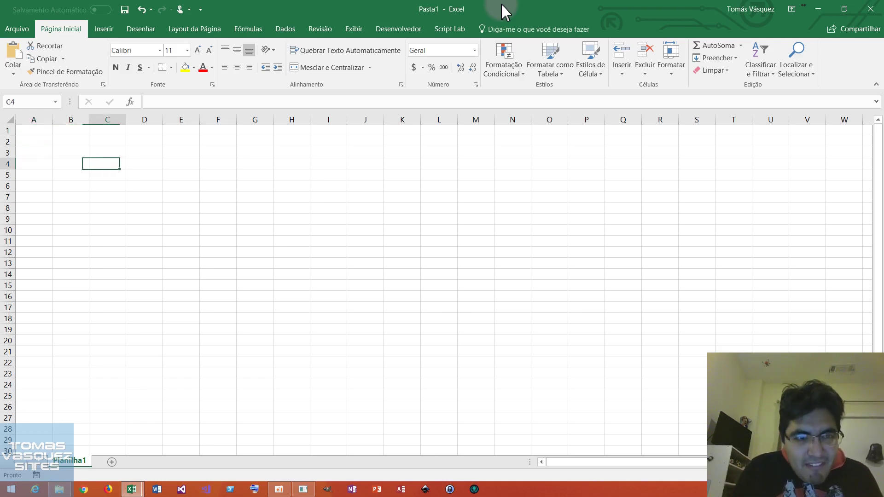
{"action": "key", "text": "Right"}
{"action": "key", "text": "Down"}
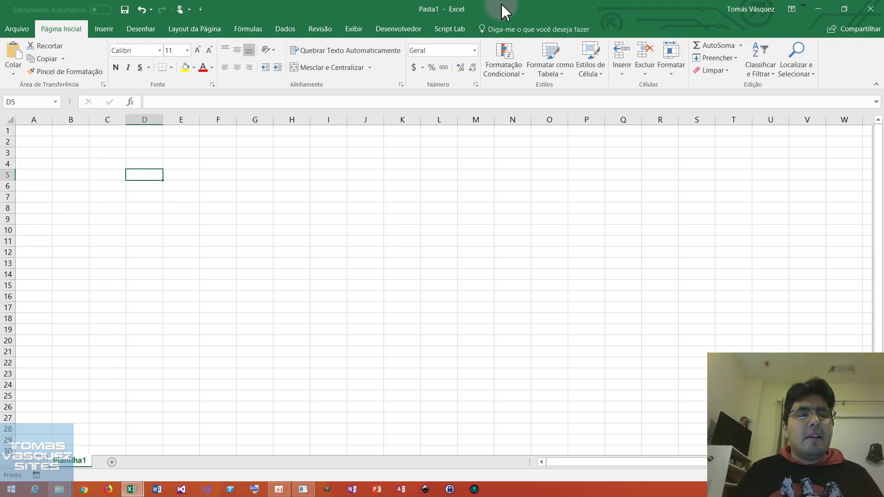
{"action": "key", "text": "Down"}
{"action": "key", "text": "Right"}
{"action": "key", "text": "Right"}
{"action": "key", "text": "Down"}
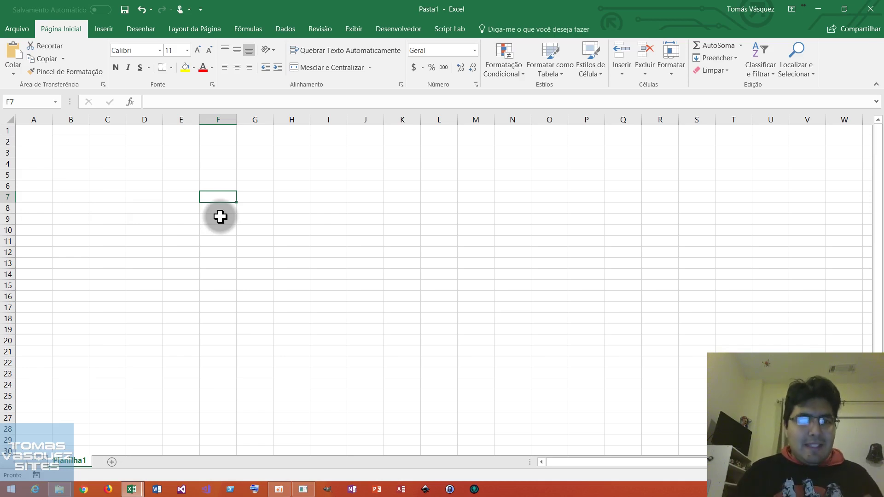
{"action": "key", "text": "Down"}
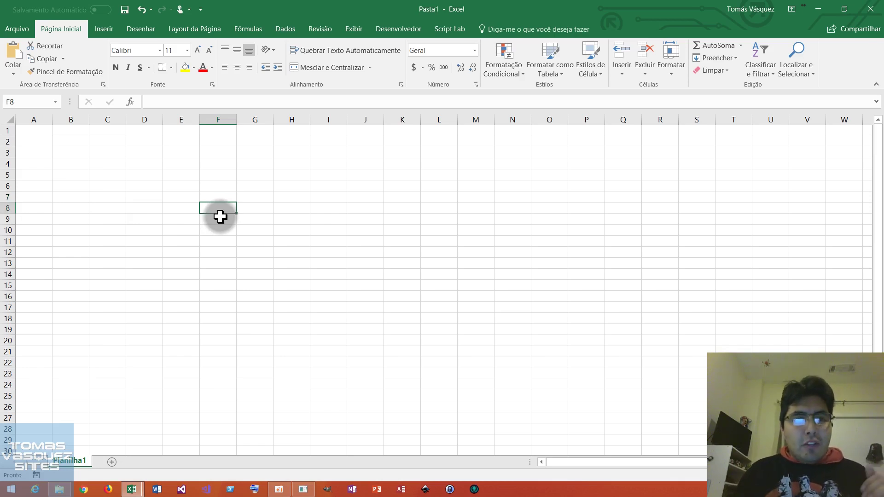
{"action": "key", "text": "Right"}
{"action": "key", "text": "Down"}
{"action": "key", "text": "Right"}
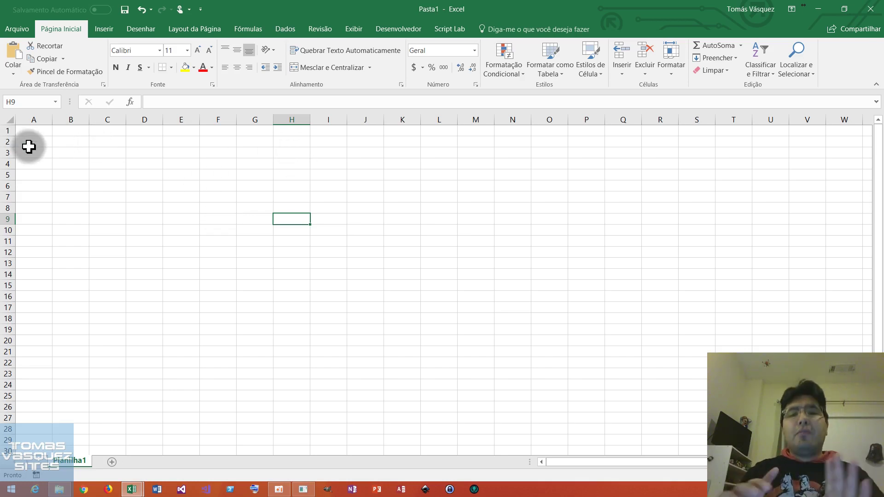
{"action": "left_click", "coordinate": [9, 120]}
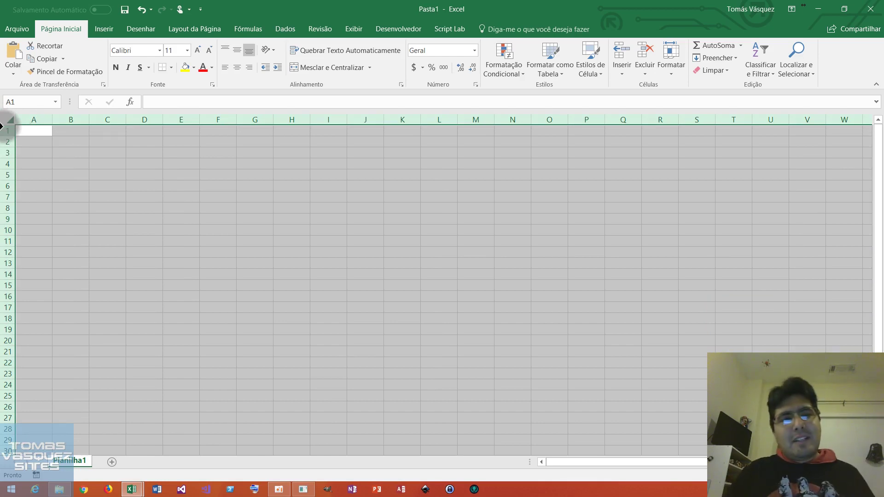
- Select every cell of the sheet and start a new conditional formatting rule
{"action": "left_click", "coordinate": [40, 133]}
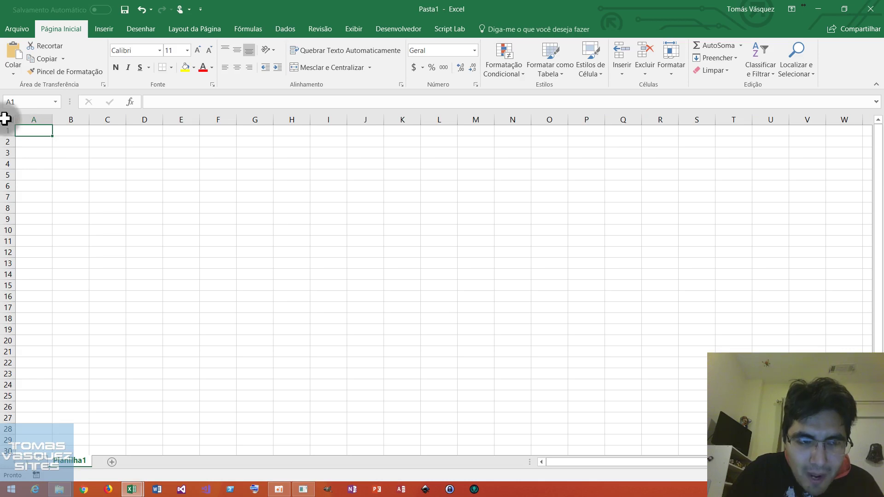
{"action": "left_click", "coordinate": [9, 120]}
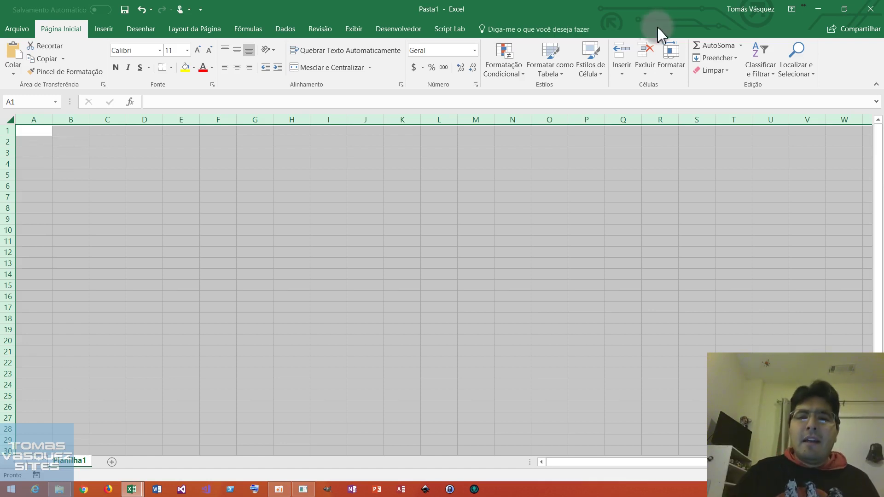
{"action": "left_click", "coordinate": [506, 73]}
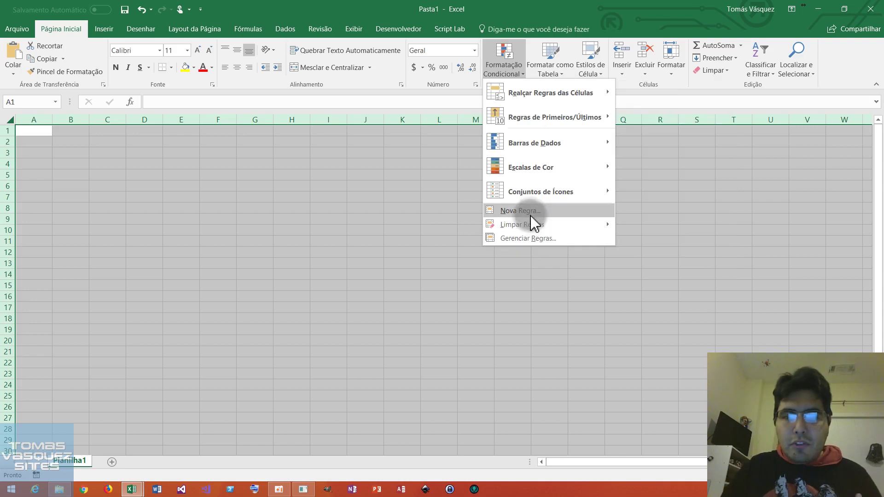
{"action": "left_click", "coordinate": [533, 212]}
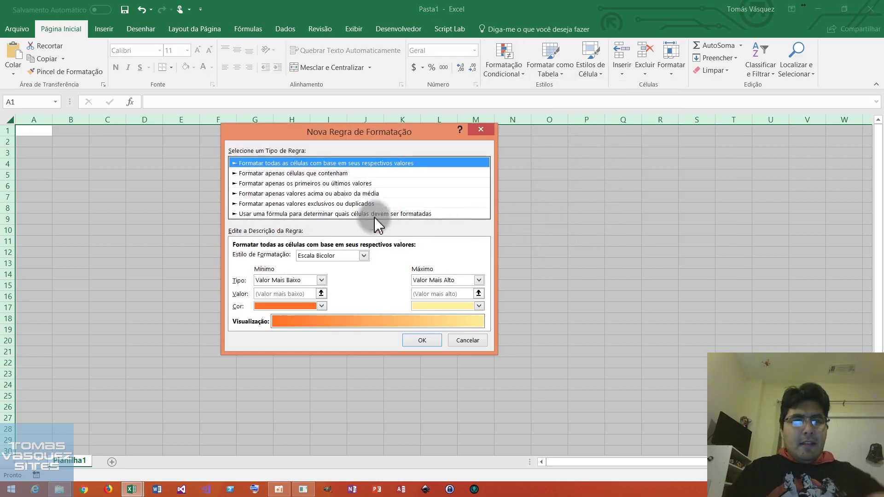
- Create a formula rule =LIN()=CÉL("lin") with a blue fill to highlight the active row
{"action": "left_click_drag", "start_coordinate": [363, 130], "coordinate": [410, 148]}
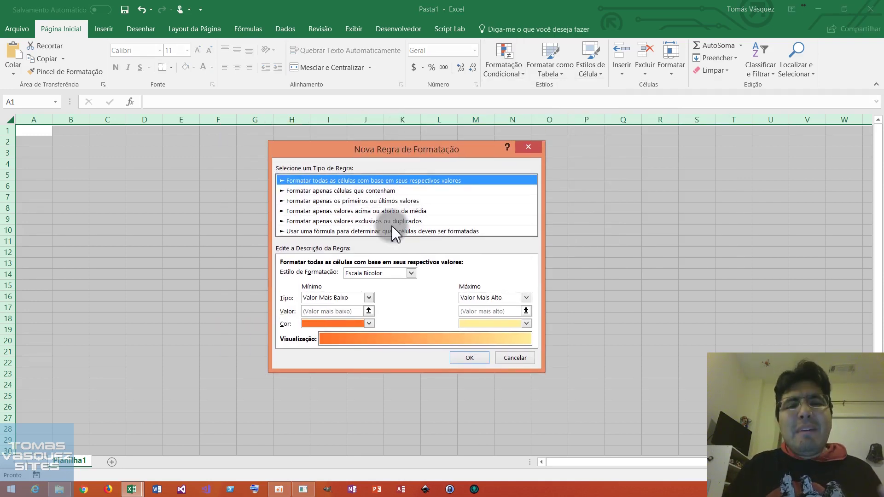
{"action": "left_click", "coordinate": [388, 231]}
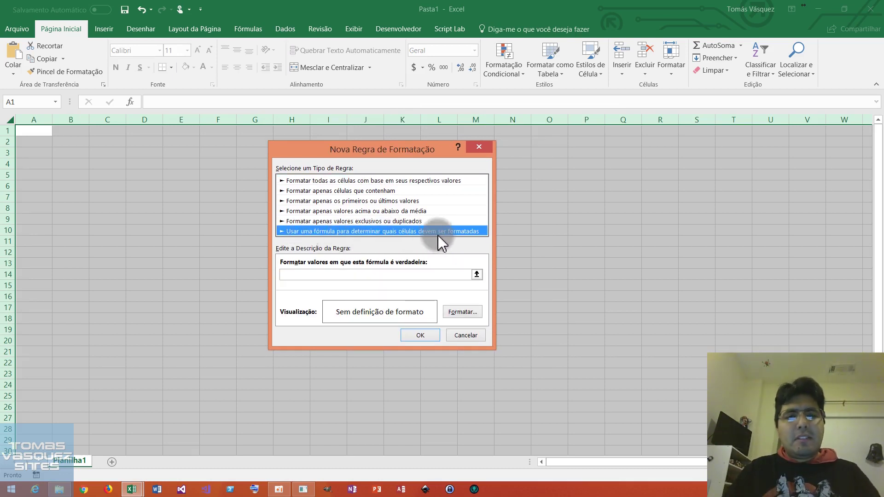
{"action": "left_click", "coordinate": [415, 273]}
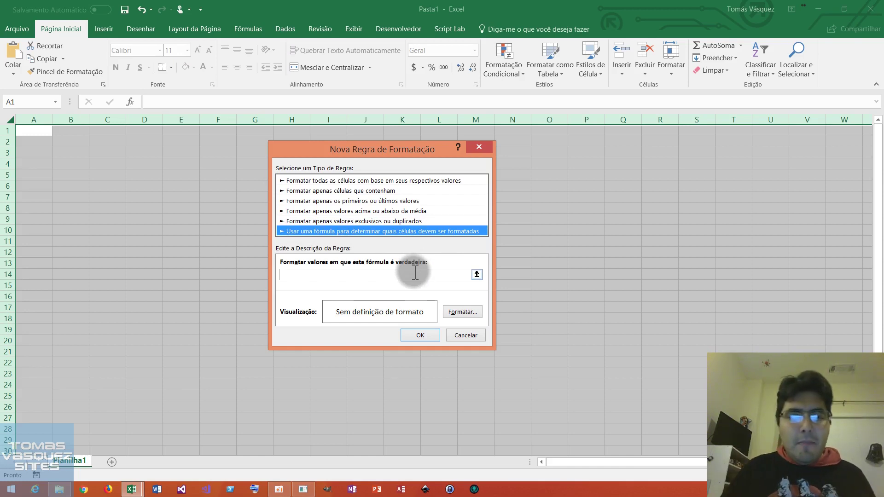
{"action": "left_click", "coordinate": [414, 276]}
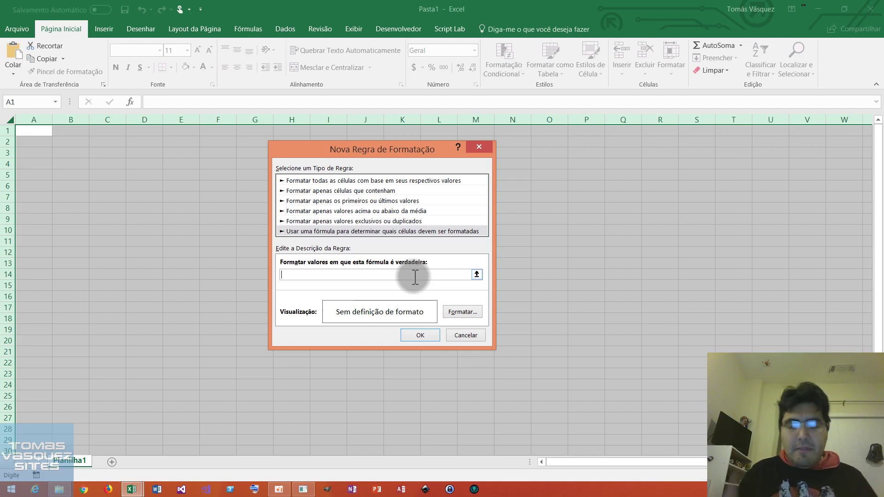
{"action": "type", "text": "=LIN("}
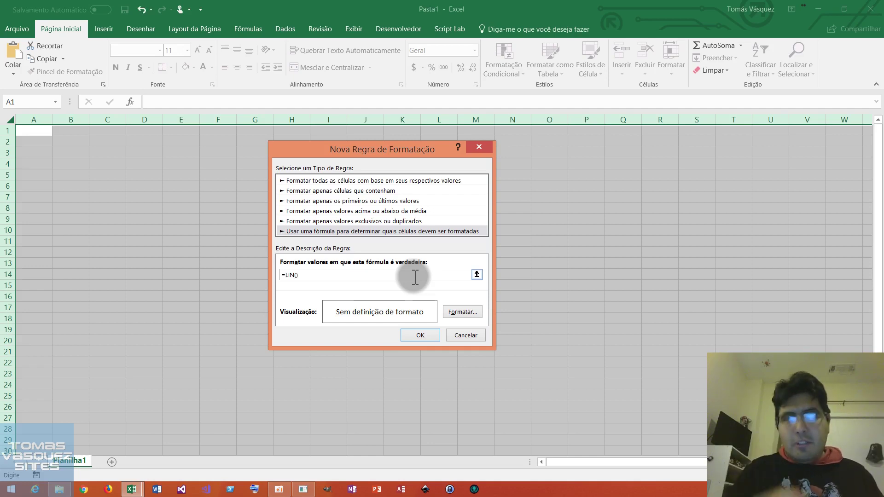
{"action": "type", "text": "=CÉL(\"lin"}
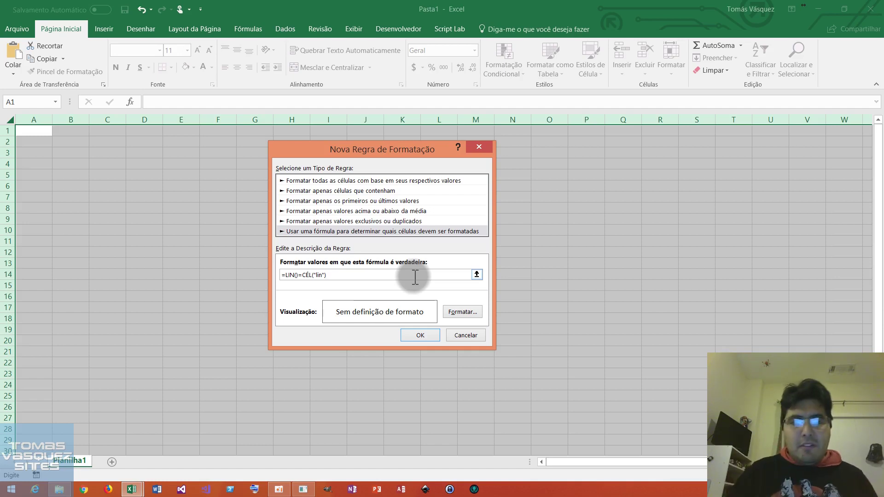
{"action": "left_click", "coordinate": [452, 315]}
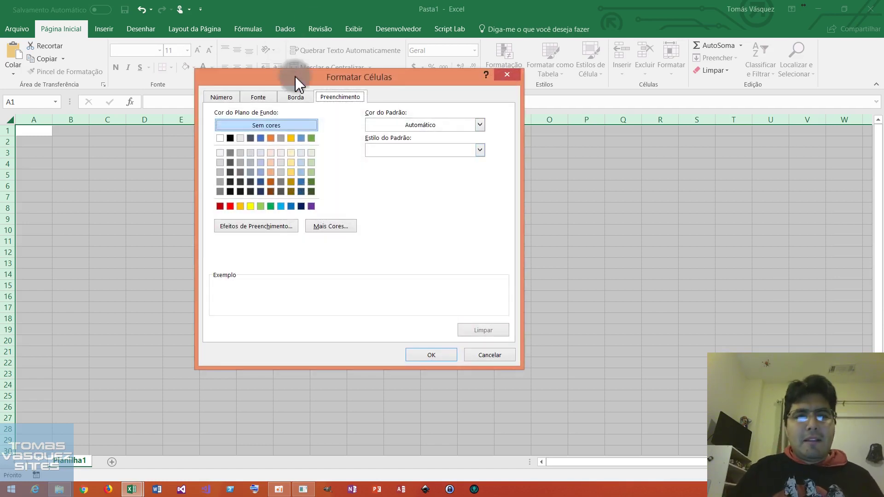
{"action": "left_click", "coordinate": [301, 138]}
{"action": "left_click", "coordinate": [443, 358]}
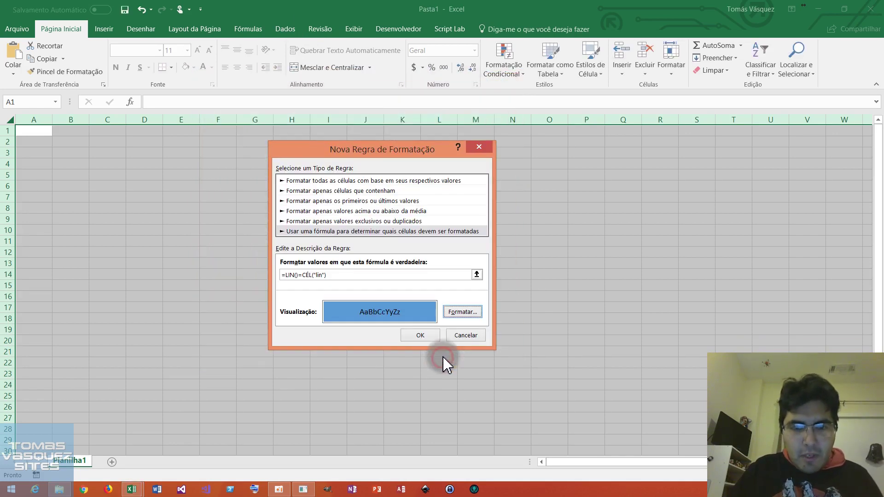
{"action": "left_click", "coordinate": [424, 335]}
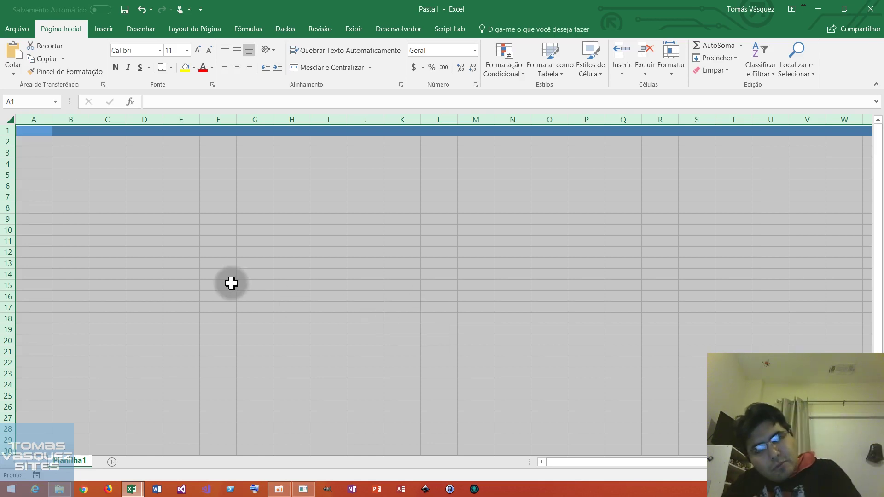
- Add a second formula rule =COL()=CÉL("col") with a blue fill to highlight the active column
{"action": "left_click", "coordinate": [508, 75]}
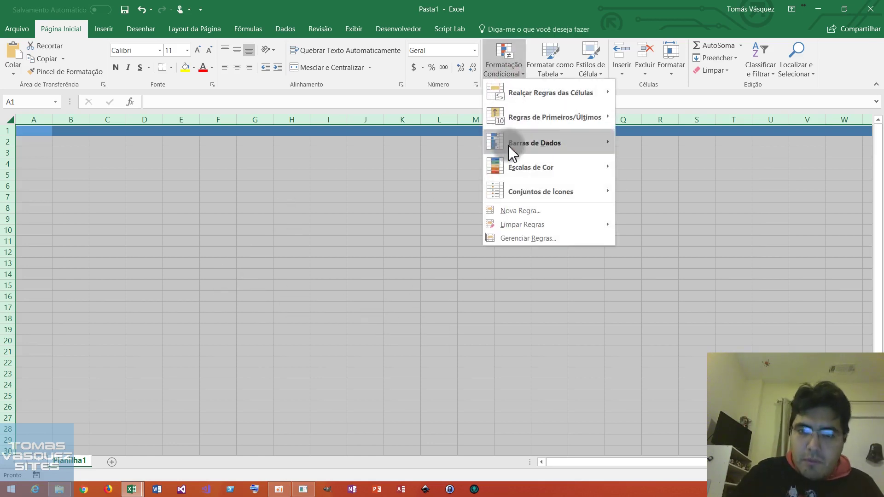
{"action": "left_click", "coordinate": [513, 212]}
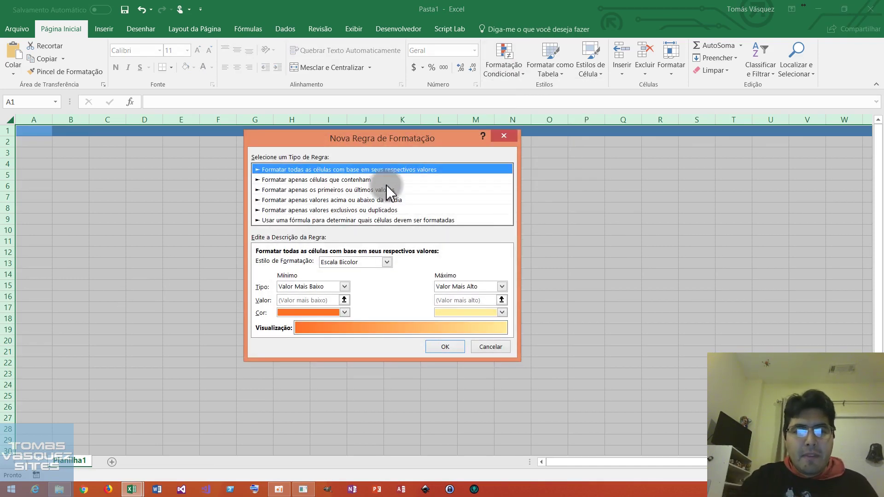
{"action": "left_click", "coordinate": [353, 220]}
{"action": "left_click", "coordinate": [327, 263]}
{"action": "type", "text": "=COL()=CÉL(\"col\")"}
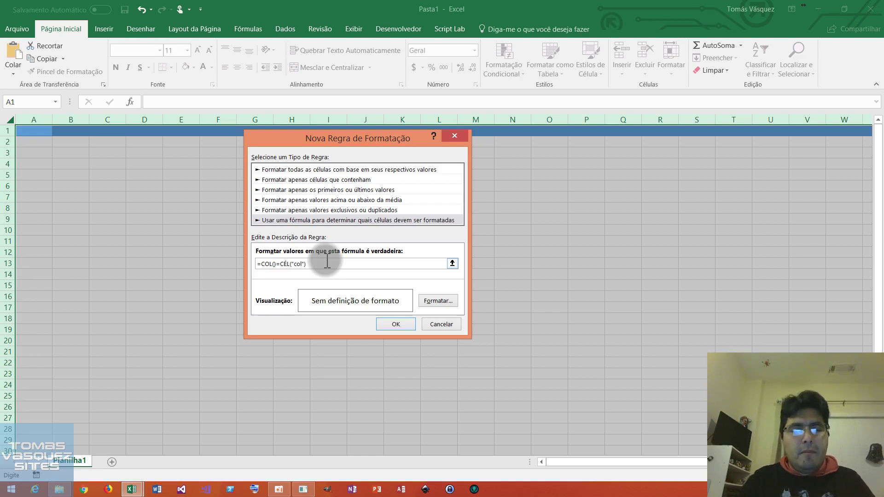
{"action": "left_click", "coordinate": [437, 301]}
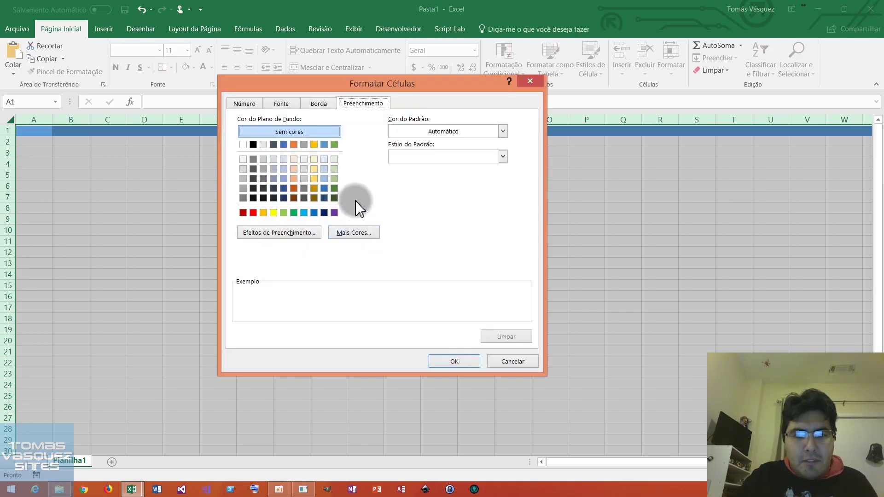
{"action": "left_click", "coordinate": [324, 144]}
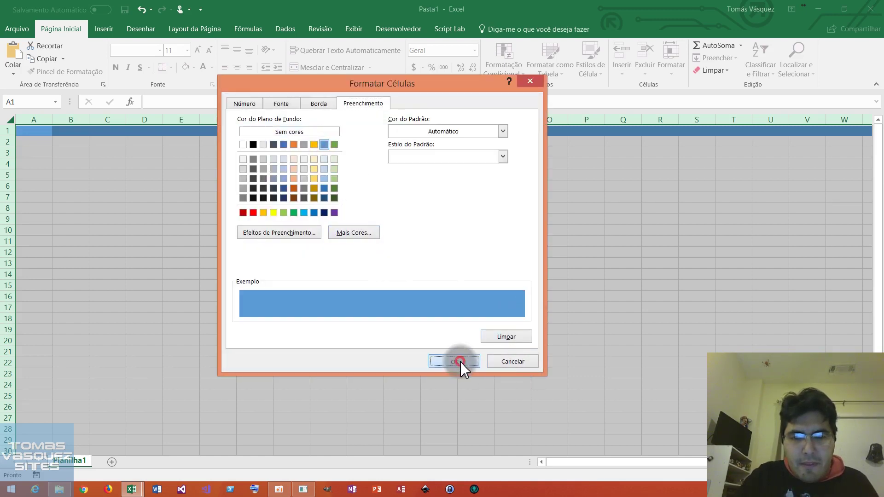
{"action": "left_click", "coordinate": [459, 362]}
{"action": "left_click", "coordinate": [394, 324]}
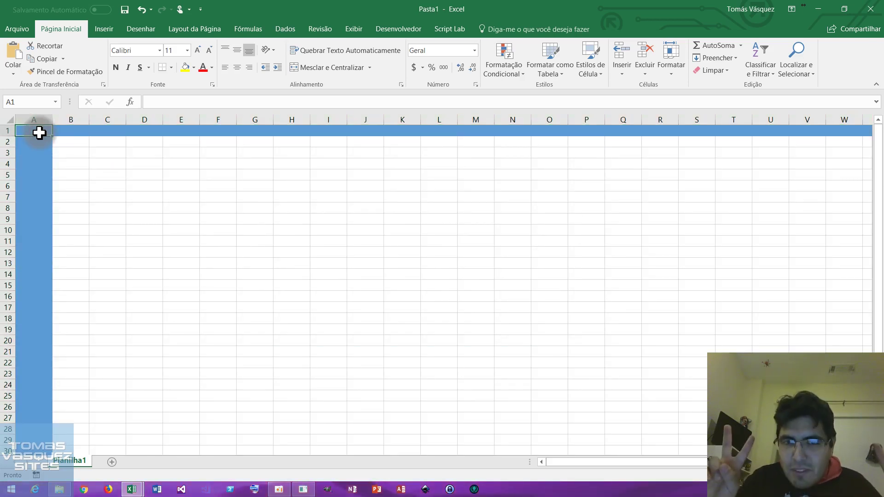
- Enter 1 in cell F5, then delete it to test the highlight
{"action": "key", "text": "Right"}
{"action": "key", "text": "Right"}
{"action": "key", "text": "Right"}
{"action": "key", "text": "Down"}
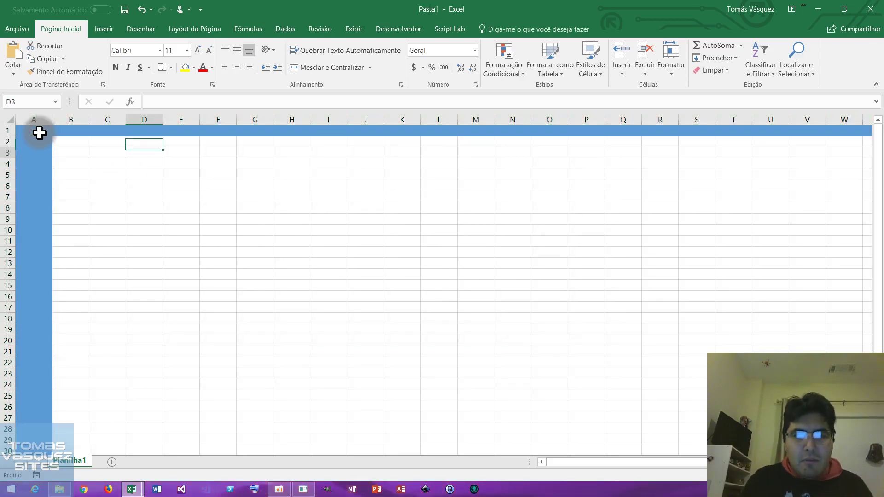
{"action": "key", "text": "Down"}
{"action": "key", "text": "Right"}
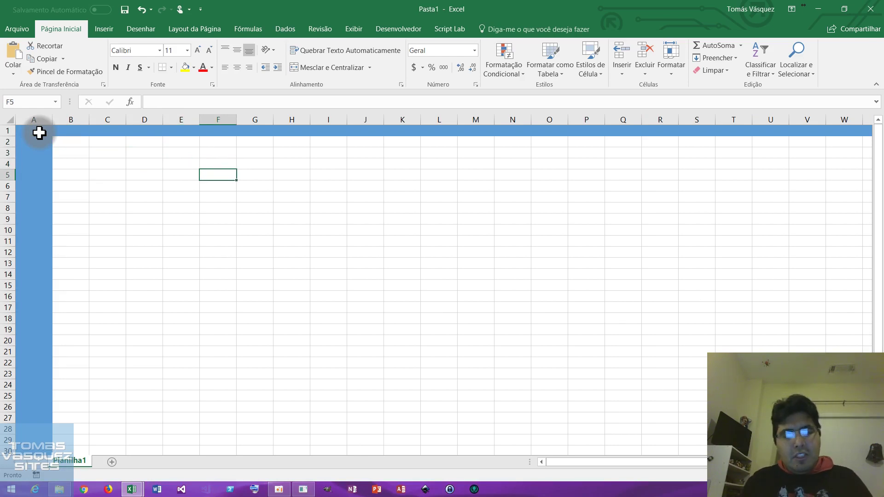
{"action": "type", "text": "1"}
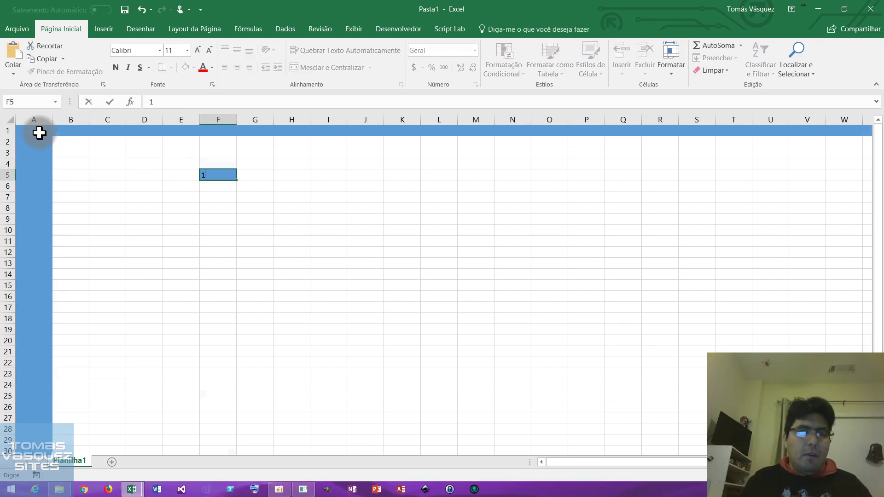
{"action": "key", "text": "Return"}
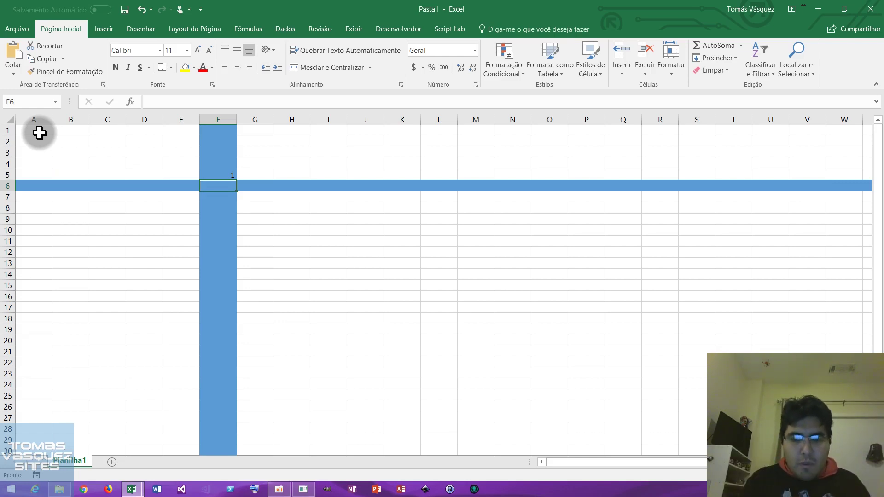
{"action": "key", "text": "Delete"}
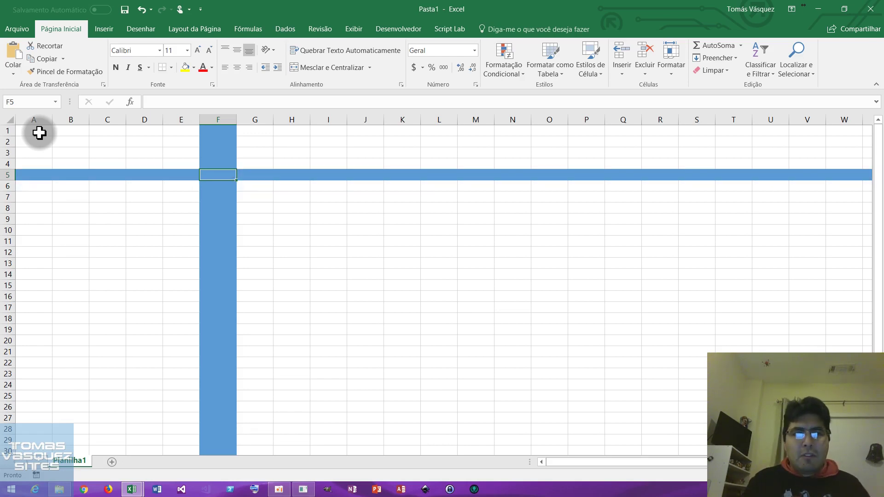
- Move the active cell to I7, E10 and F10, recalculating with F9 so the crosshair follows
{"action": "key", "text": "Right"}
{"action": "key", "text": "Right"}
{"action": "key", "text": "Right"}
{"action": "key", "text": "F9"}
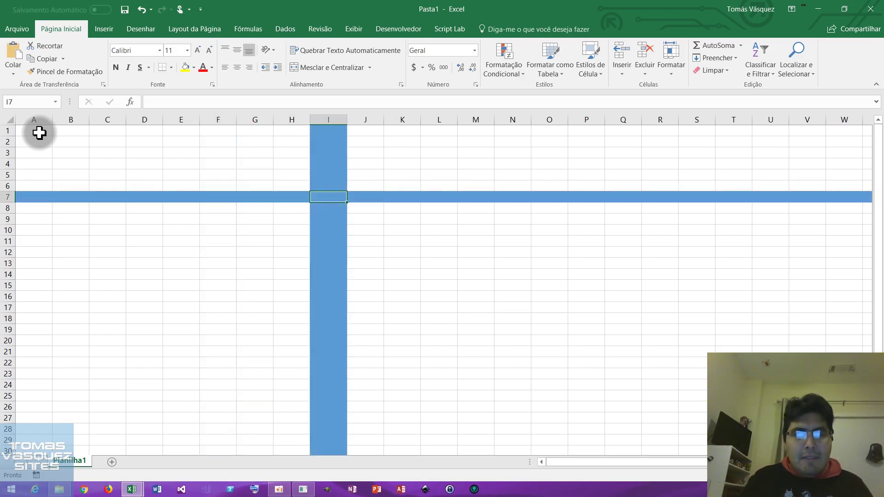
{"action": "key", "text": "Left"}
{"action": "key", "text": "Left"}
{"action": "key", "text": "Left"}
{"action": "key", "text": "Left"}
{"action": "key", "text": "Down"}
{"action": "key", "text": "Down"}
{"action": "key", "text": "Down"}
{"action": "key", "text": "F9"}
{"action": "key", "text": "F9"}
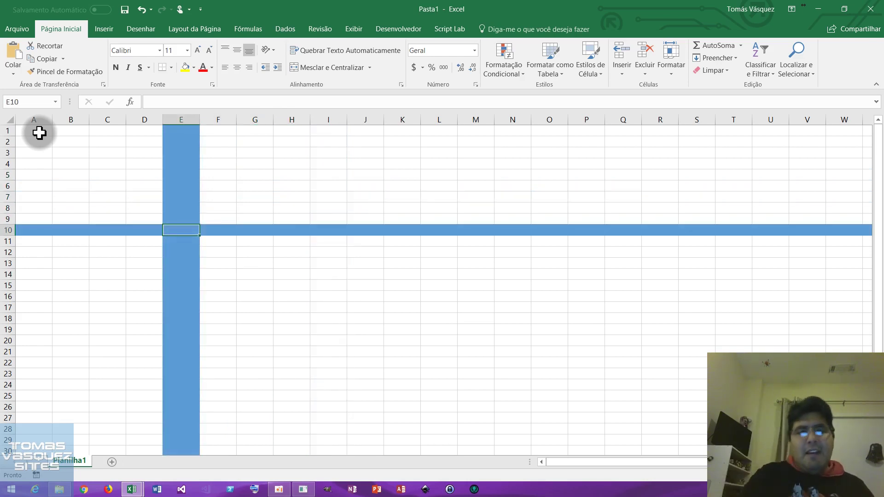
{"action": "key", "text": "Right"}
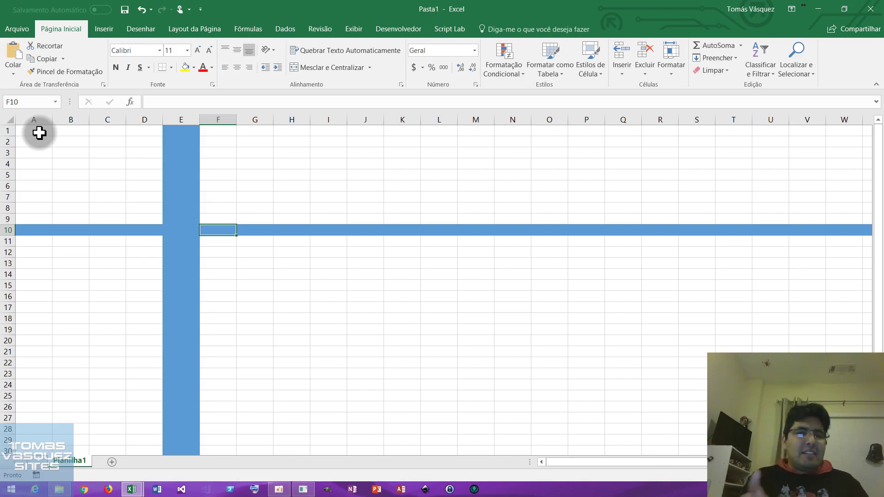
- Move to M14, enter 'e' there, then delete it again
{"action": "key", "text": "Down"}
{"action": "key", "text": "Down"}
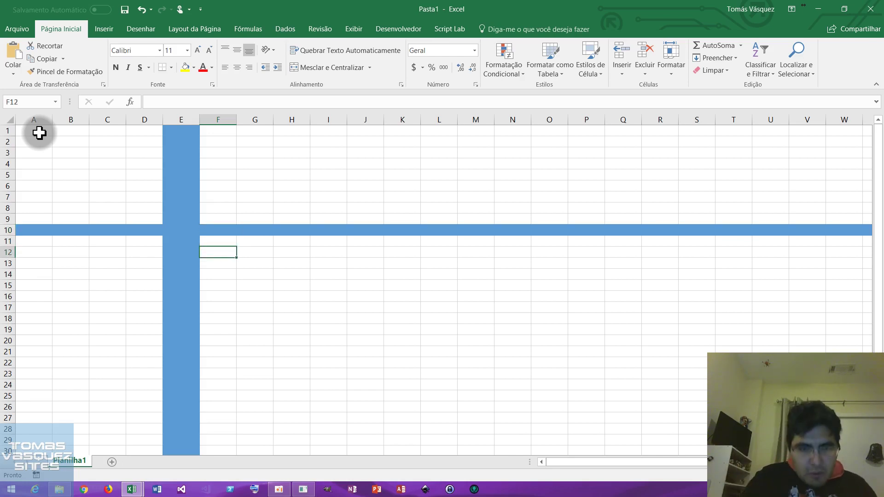
{"action": "key", "text": "Right"}
{"action": "key", "text": "Right"}
{"action": "key", "text": "Right"}
{"action": "key", "text": "Right"}
{"action": "key", "text": "Down"}
{"action": "key", "text": "Right"}
{"action": "key", "text": "Right"}
{"action": "key", "text": "Right"}
{"action": "key", "text": "Down"}
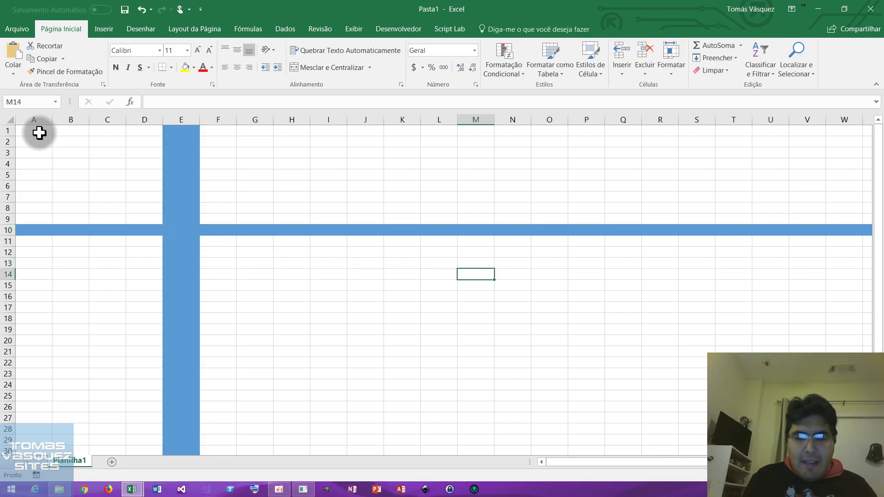
{"action": "type", "text": "e"}
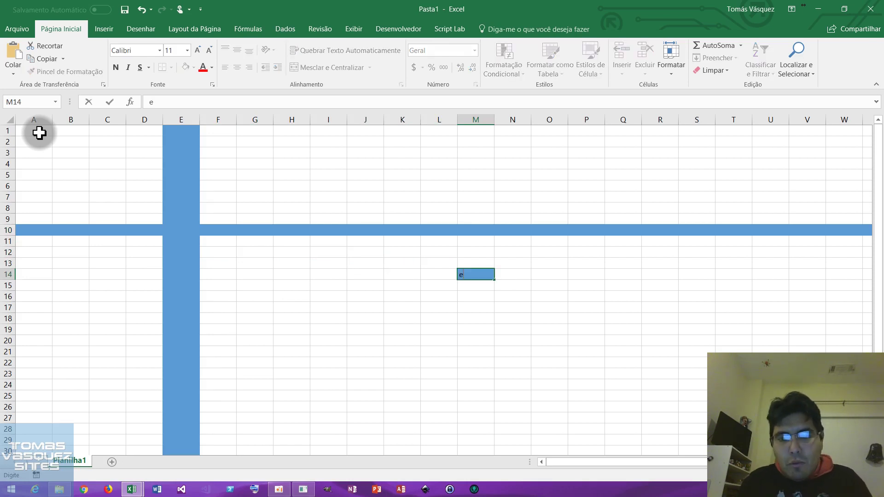
{"action": "key", "text": "Return"}
{"action": "key", "text": "Up"}
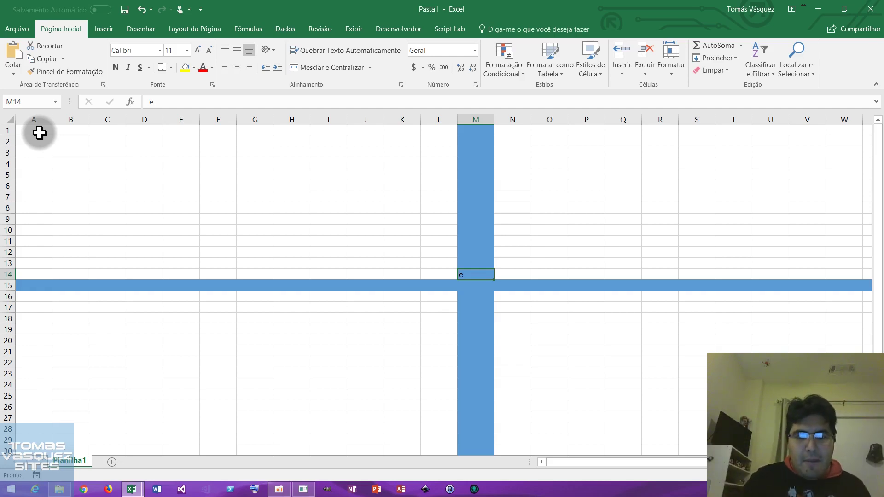
{"action": "key", "text": "Delete"}
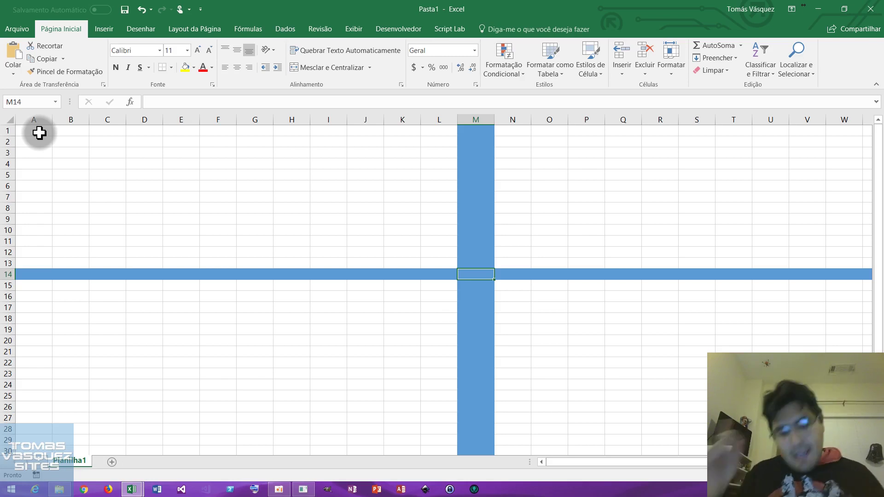
- Open the VBA editor and the Planilha1 module, and create the Worksheet_SelectionChange procedure
{"action": "left_click", "coordinate": [390, 32]}
{"action": "left_click", "coordinate": [13, 65]}
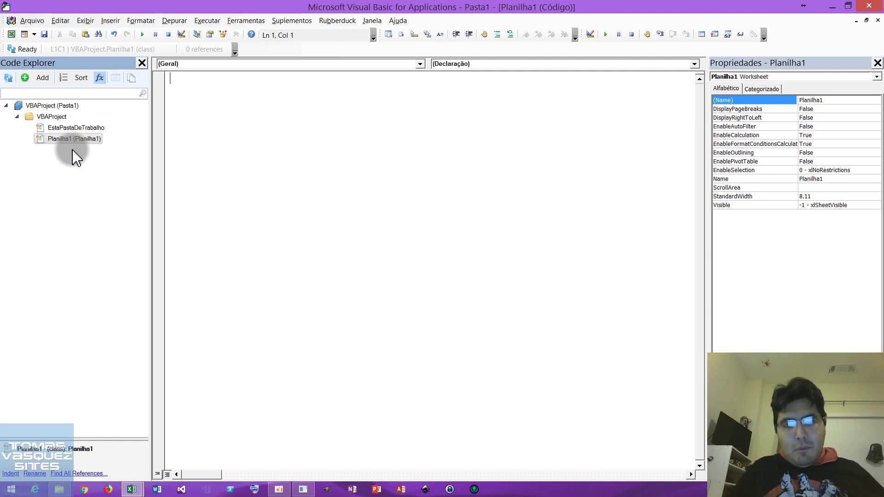
{"action": "double_click", "coordinate": [94, 139]}
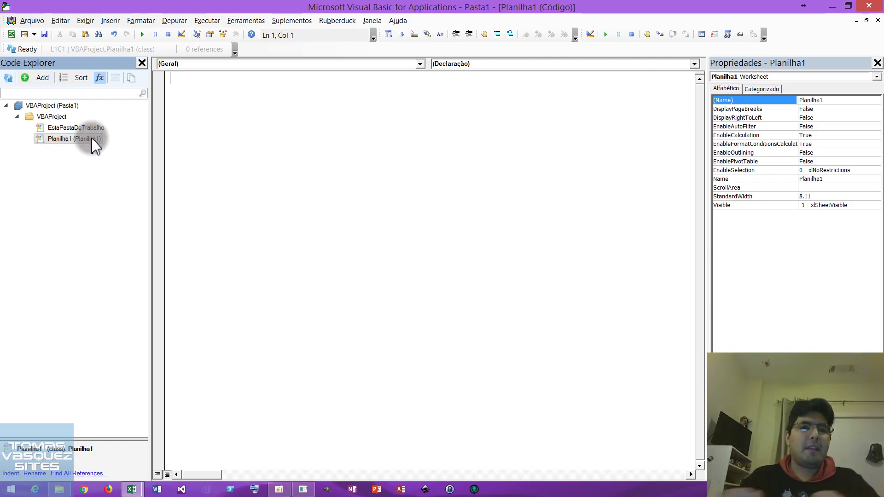
{"action": "left_click", "coordinate": [420, 64]}
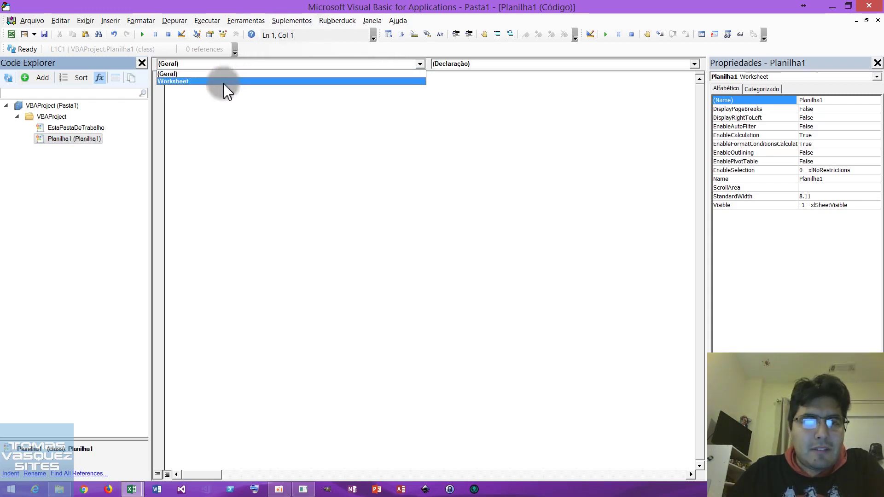
{"action": "left_click", "coordinate": [223, 81]}
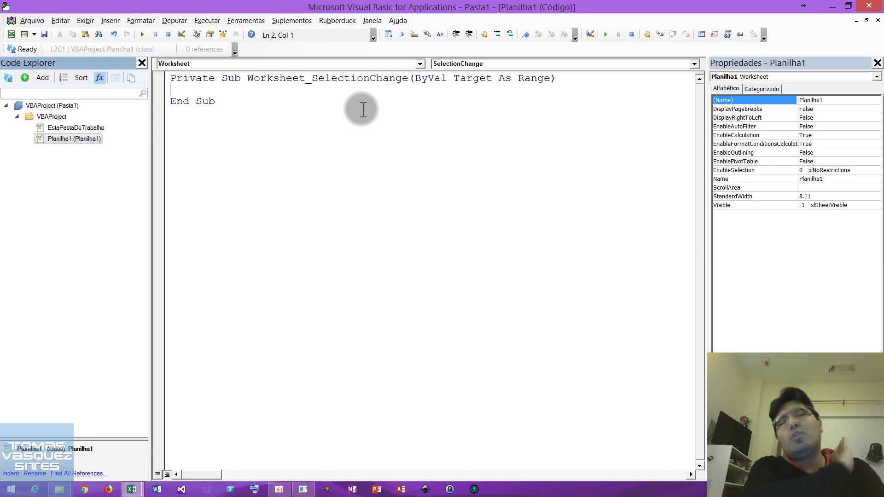
- Write an indented Me.Calculate line inside Worksheet_SelectionChange, then return to Excel
{"action": "key", "text": "Tab"}
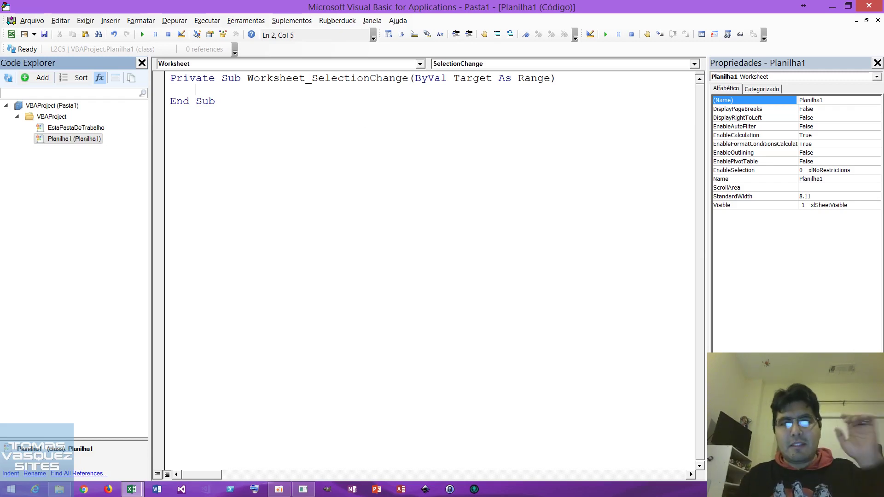
{"action": "type", "text": "me."}
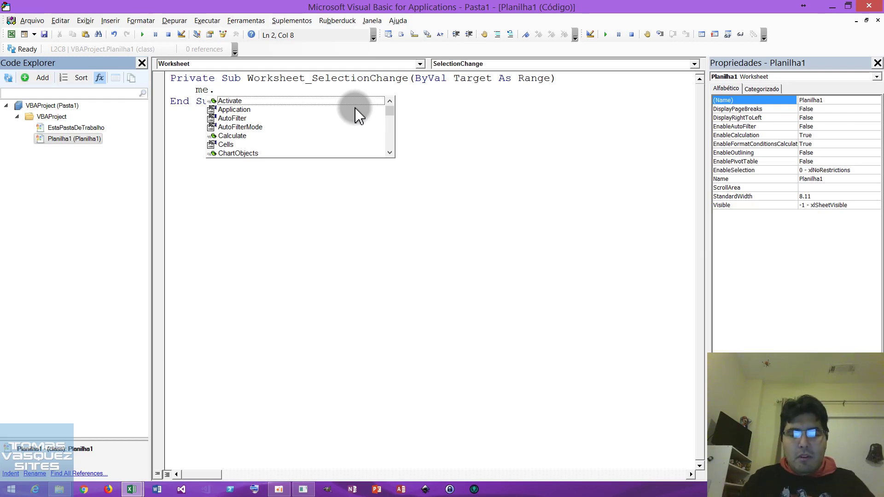
{"action": "type", "text": "ca"}
{"action": "key", "text": "Tab"}
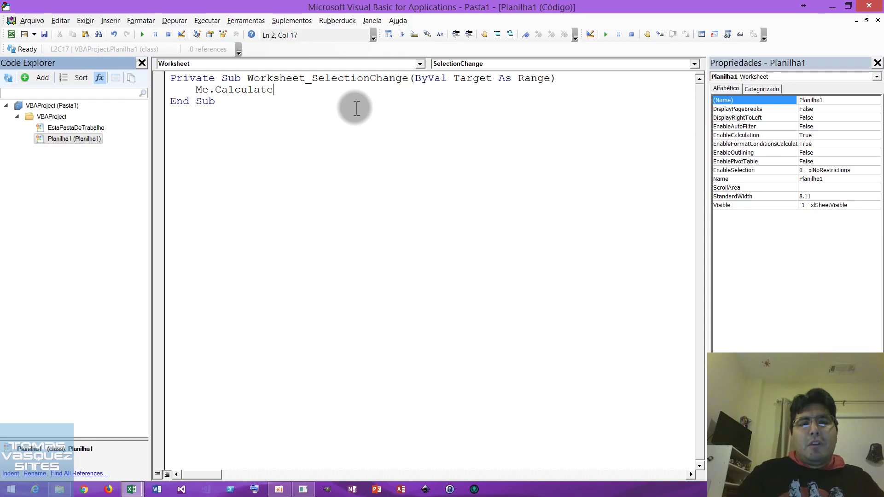
{"action": "left_click", "coordinate": [386, 79]}
{"action": "left_click", "coordinate": [365, 98]}
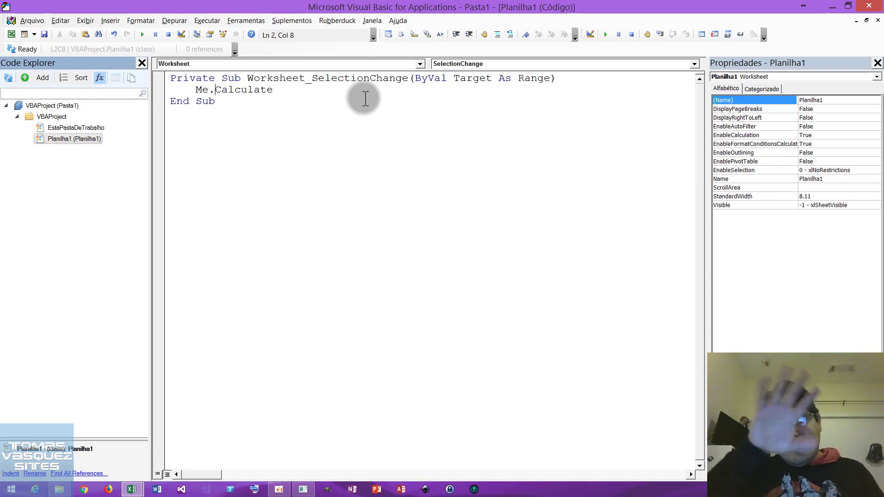
{"action": "key", "text": "alt+F11"}
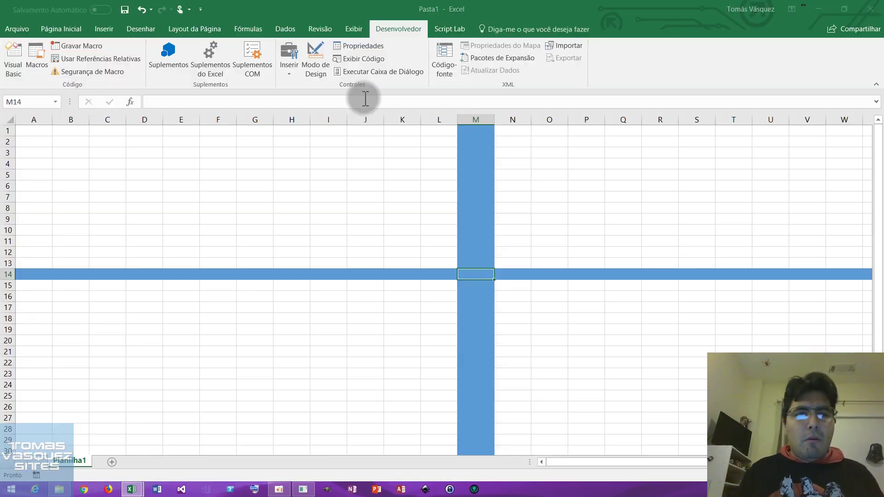
- Move the active cell around toward H13, J7 and column H to test the crosshair
{"action": "key", "text": "Left"}
{"action": "key", "text": "Left"}
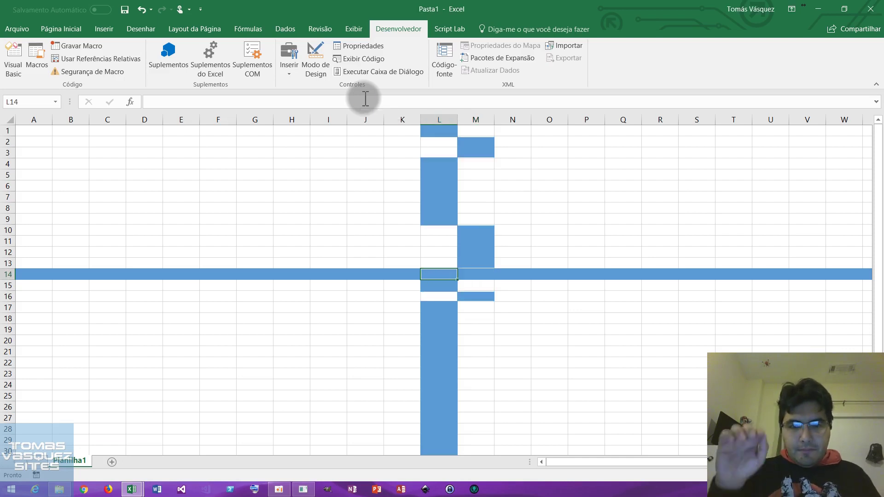
{"action": "key", "text": "Left"}
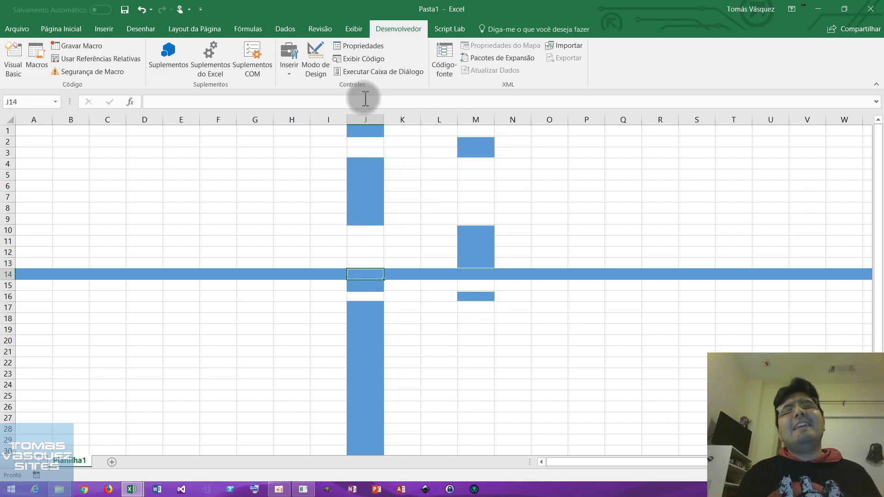
{"action": "key", "text": "Left"}
{"action": "key", "text": "Left"}
{"action": "key", "text": "Up"}
{"action": "key", "text": "Up"}
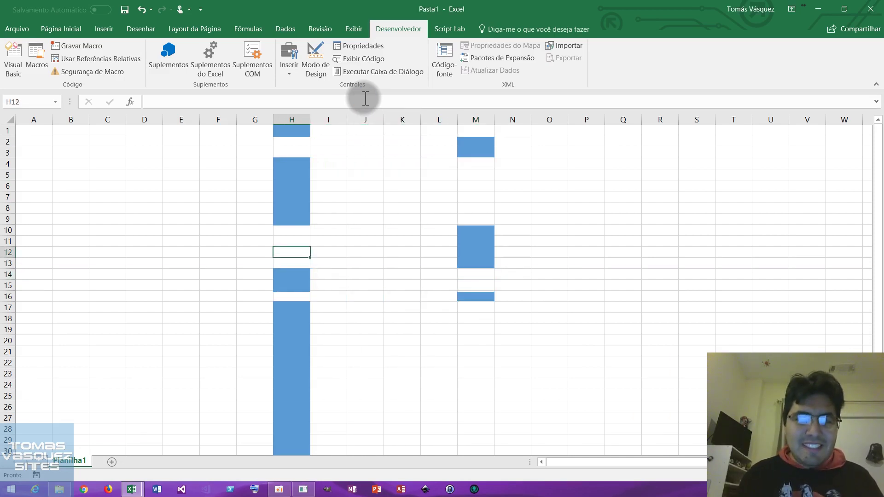
{"action": "key", "text": "Up"}
{"action": "key", "text": "Right"}
{"action": "key", "text": "Up"}
{"action": "key", "text": "Up"}
{"action": "key", "text": "Up"}
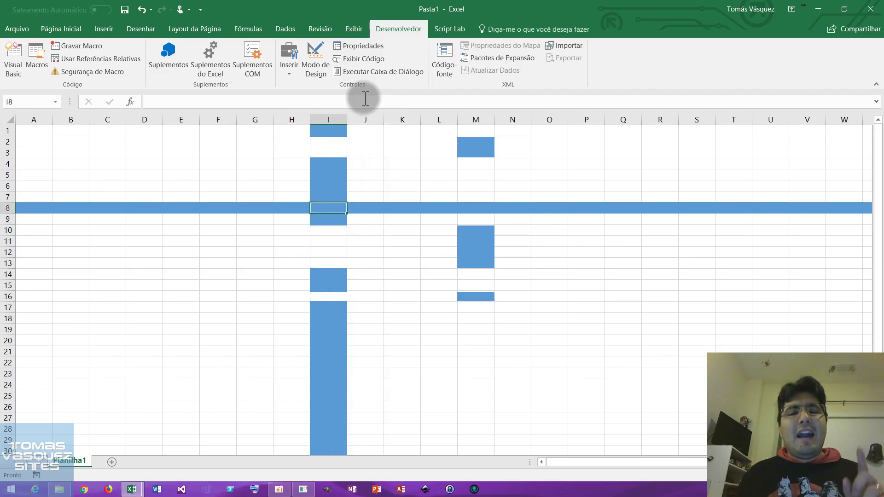
{"action": "key", "text": "Right"}
{"action": "key", "text": "Up"}
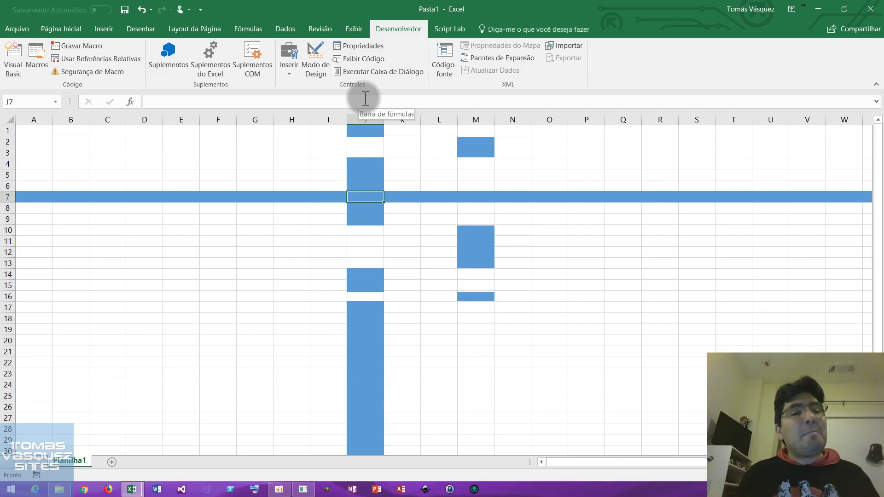
{"action": "key", "text": "Left"}
{"action": "key", "text": "Left"}
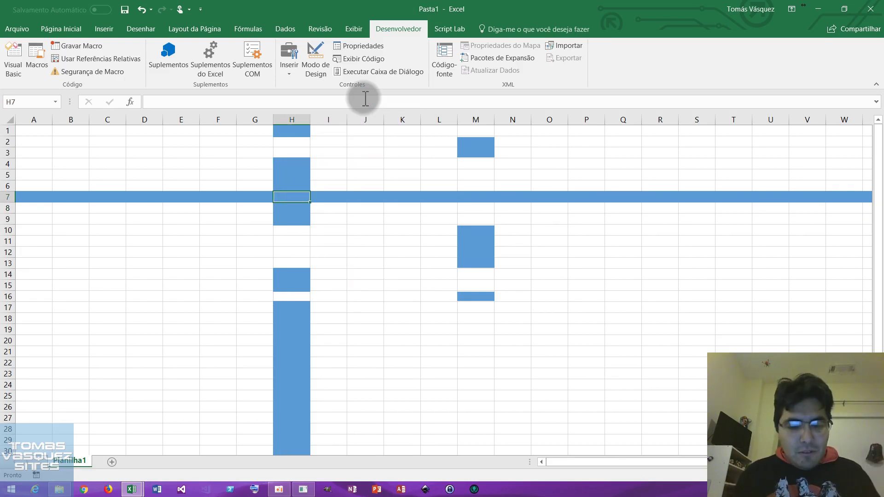
- Back in the code, start a new line 'Application.S' below Me.Calculate
{"action": "key", "text": "alt+F11"}
{"action": "key", "text": "End"}
{"action": "key", "text": "Return"}
{"action": "type", "text": "Application.S"}
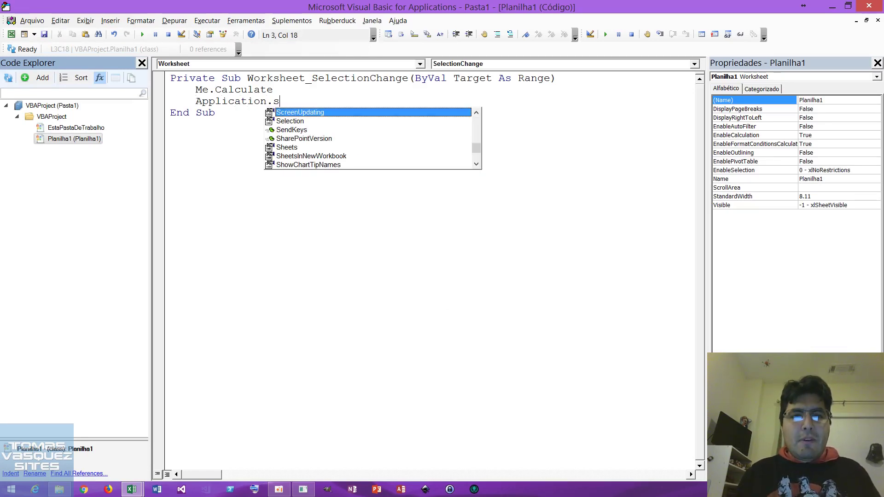
- Complete the line as Application.ScreenUpdating = True and return to the worksheet
{"action": "key", "text": "Tab"}
{"action": "type", "text": "= true"}
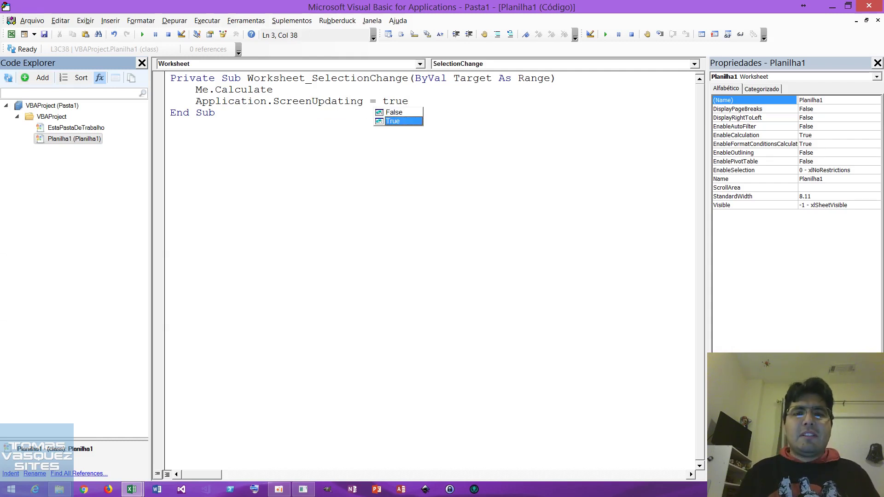
{"action": "key", "text": "Escape"}
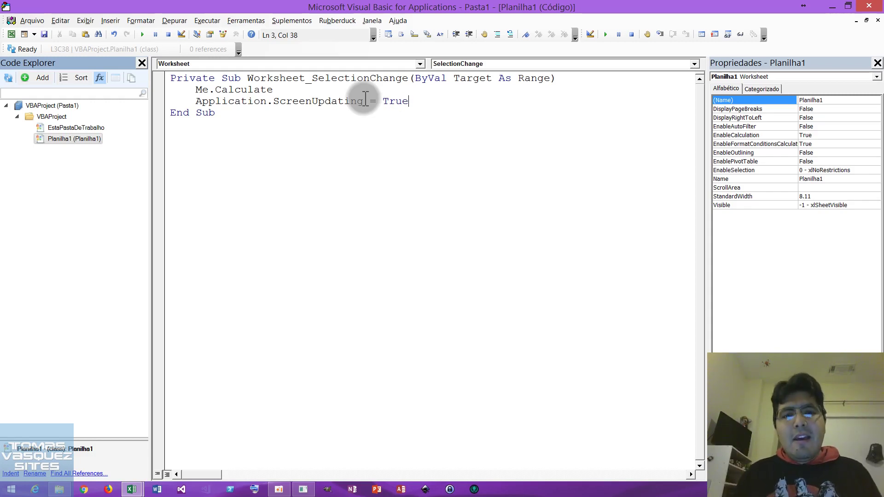
{"action": "key", "text": "alt+F11"}
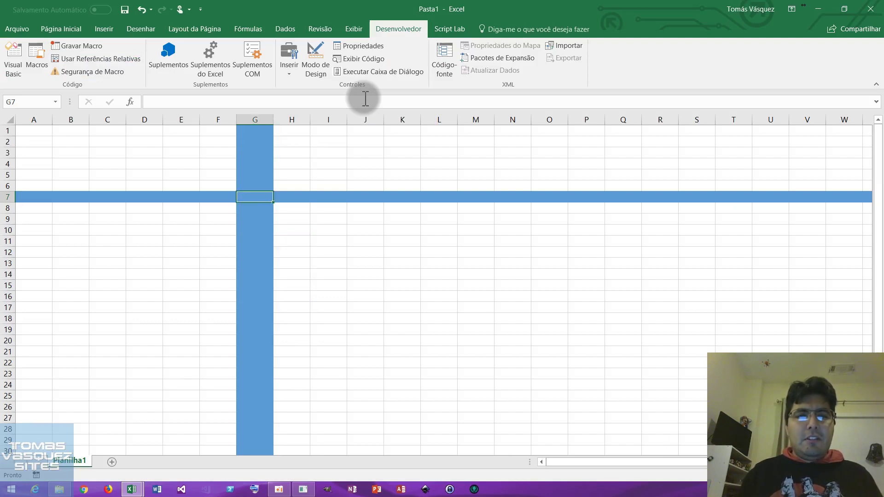
- Move the active cell down and right through J9 toward M12, checking the crosshair
{"action": "key", "text": "Down"}
{"action": "key", "text": "Right"}
{"action": "key", "text": "Down"}
{"action": "key", "text": "Right"}
{"action": "key", "text": "Right"}
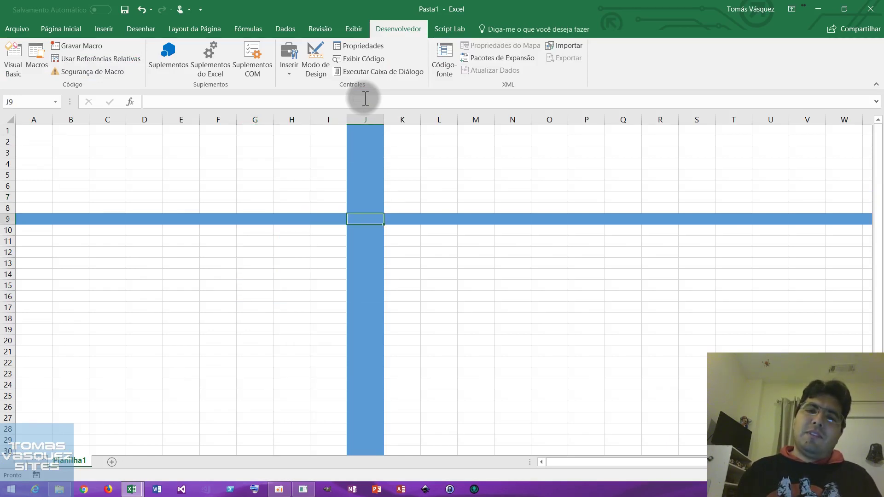
{"action": "key", "text": "Down"}
{"action": "key", "text": "Down"}
{"action": "key", "text": "Right"}
{"action": "key", "text": "Right"}
{"action": "key", "text": "Right"}
{"action": "key", "text": "Down"}
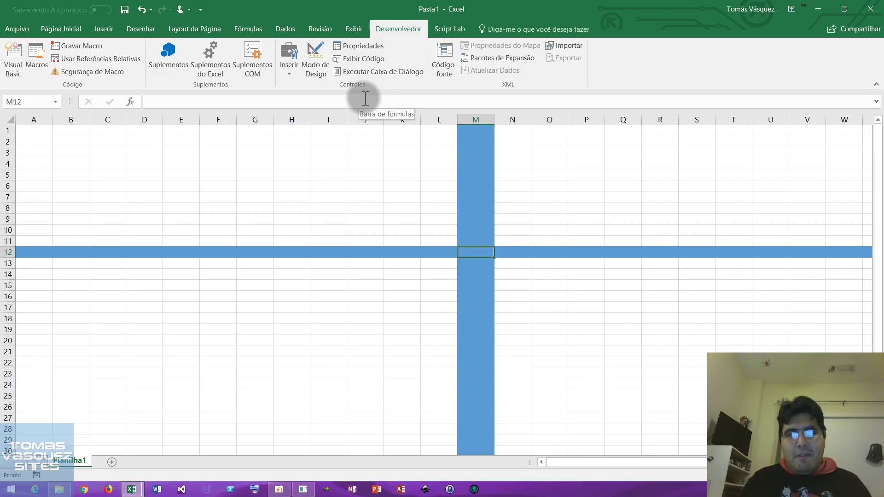
{"action": "key", "text": "Down"}
{"action": "key", "text": "Down"}
{"action": "key", "text": "Down"}
{"action": "key", "text": "Down"}
- Move the active cell back through G20 and E12 to F9, then return to the code
{"action": "key", "text": "Down"}
{"action": "key", "text": "Down"}
{"action": "key", "text": "Down"}
{"action": "key", "text": "Down"}
{"action": "key", "text": "Down"}
{"action": "key", "text": "Left"}
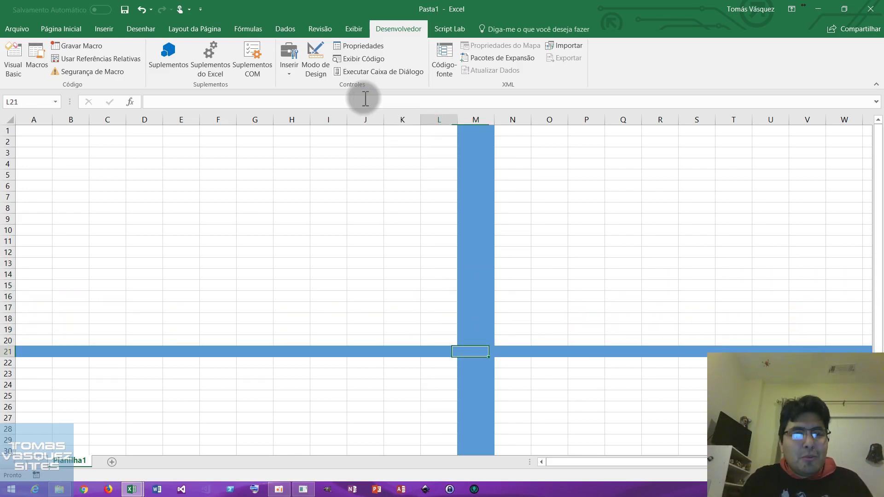
{"action": "key", "text": "Left"}
{"action": "key", "text": "Left"}
{"action": "key", "text": "Left"}
{"action": "key", "text": "Left"}
{"action": "key", "text": "Left"}
{"action": "key", "text": "Down"}
{"action": "key", "text": "Up"}
{"action": "key", "text": "Up"}
{"action": "key", "text": "Up"}
{"action": "key", "text": "Up"}
{"action": "key", "text": "Up"}
{"action": "key", "text": "Up"}
{"action": "key", "text": "Up"}
{"action": "key", "text": "Up"}
{"action": "key", "text": "Left"}
{"action": "key", "text": "Up"}
{"action": "key", "text": "Left"}
{"action": "key", "text": "Up"}
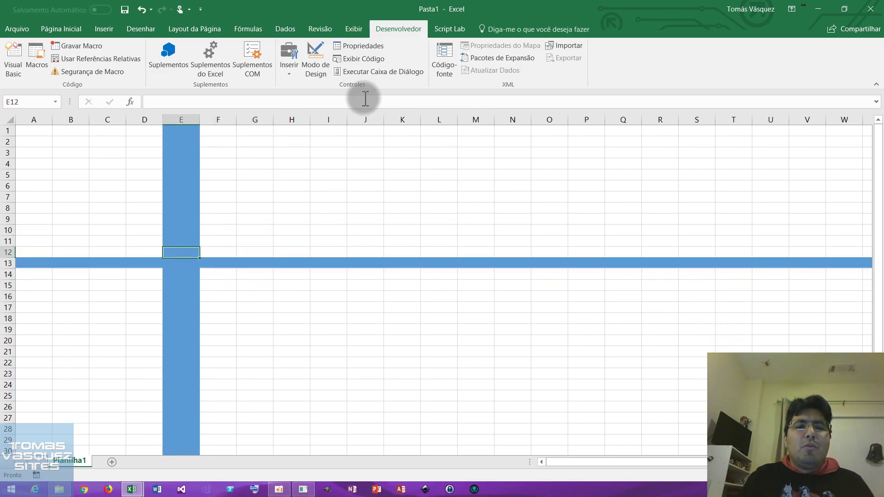
{"action": "key", "text": "Up"}
{"action": "key", "text": "Up"}
{"action": "key", "text": "Up"}
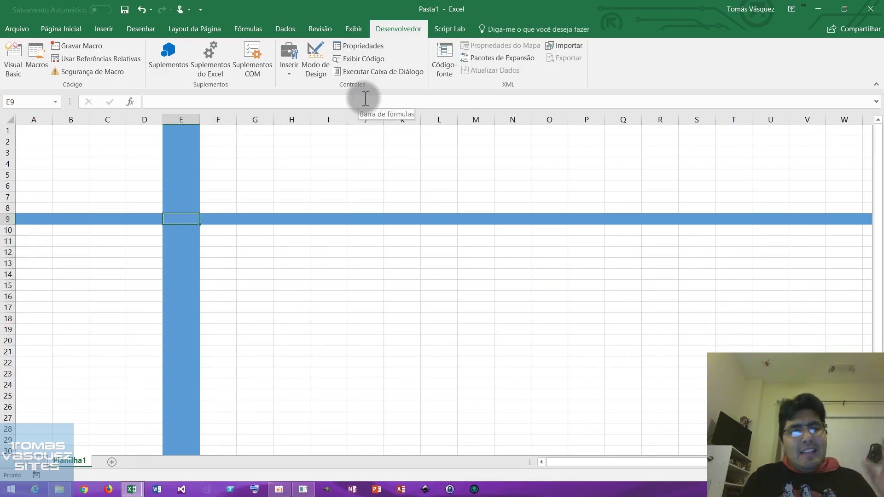
{"action": "key", "text": "Right"}
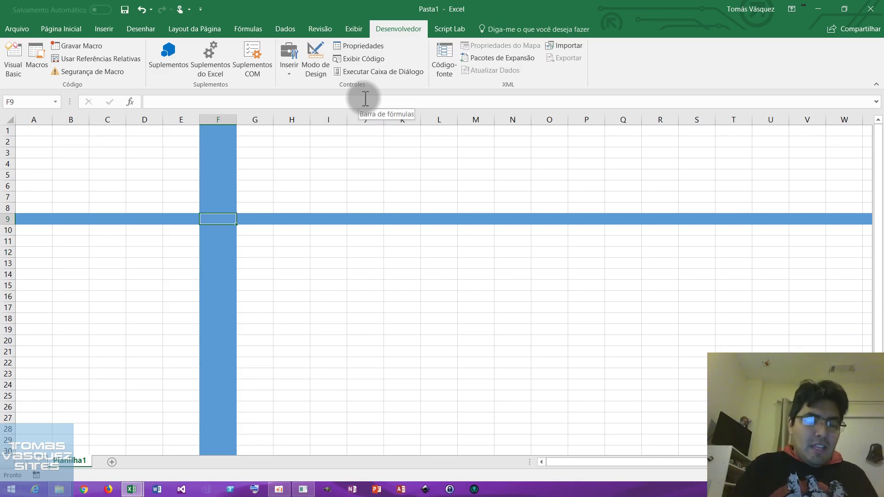
{"action": "key", "text": "alt+F11"}
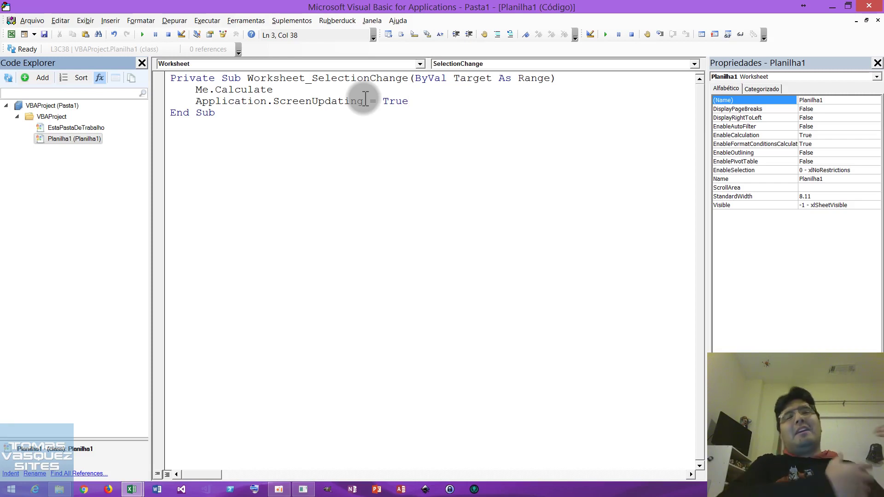
- Back in the worksheet, move the active cell to D7 and show the Página Inicial ribbon
{"action": "key", "text": "alt+F11"}
{"action": "key", "text": "Left"}
{"action": "key", "text": "Left"}
{"action": "key", "text": "Up"}
{"action": "key", "text": "Up"}
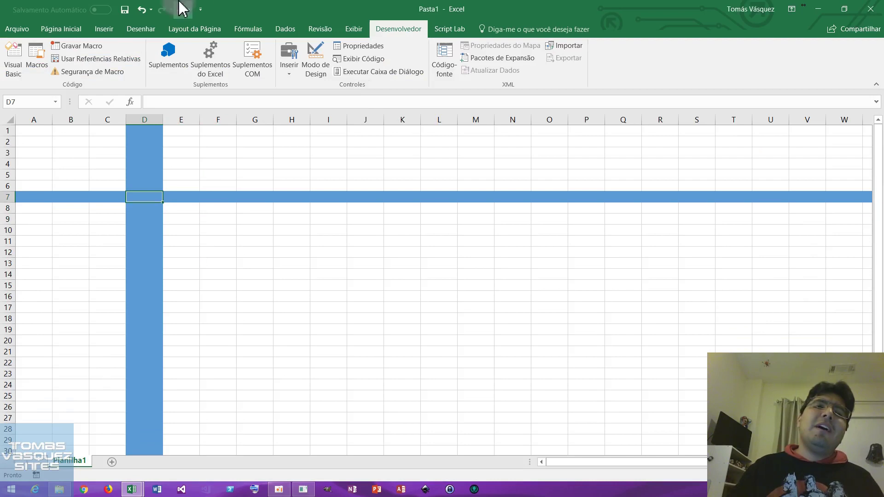
{"action": "left_click", "coordinate": [61, 29]}
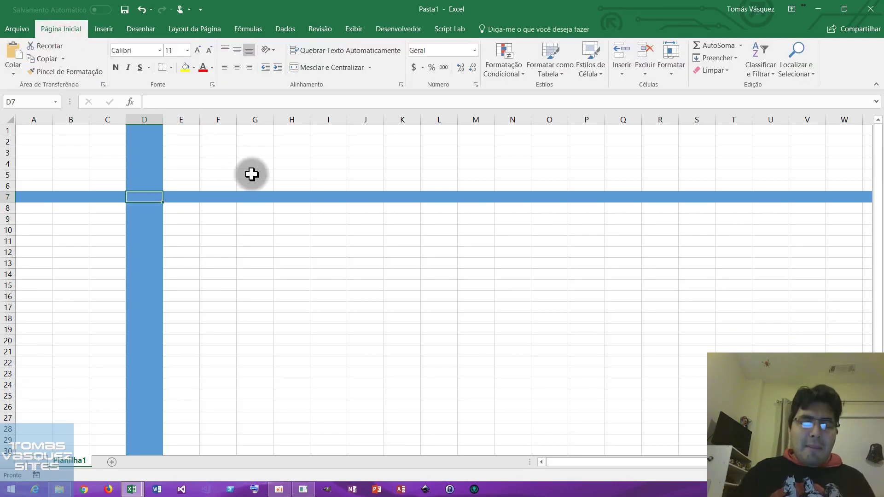